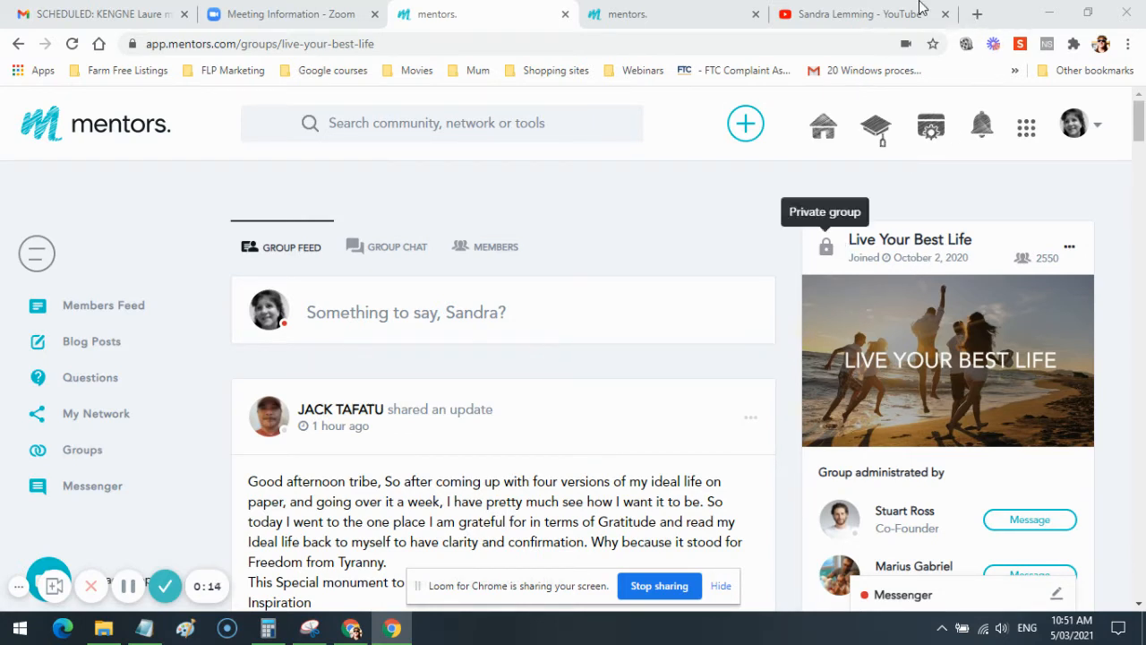
Switch to the YouTube channel's video list, find its oldest video, Journey, and open it.
left_click(871, 15)
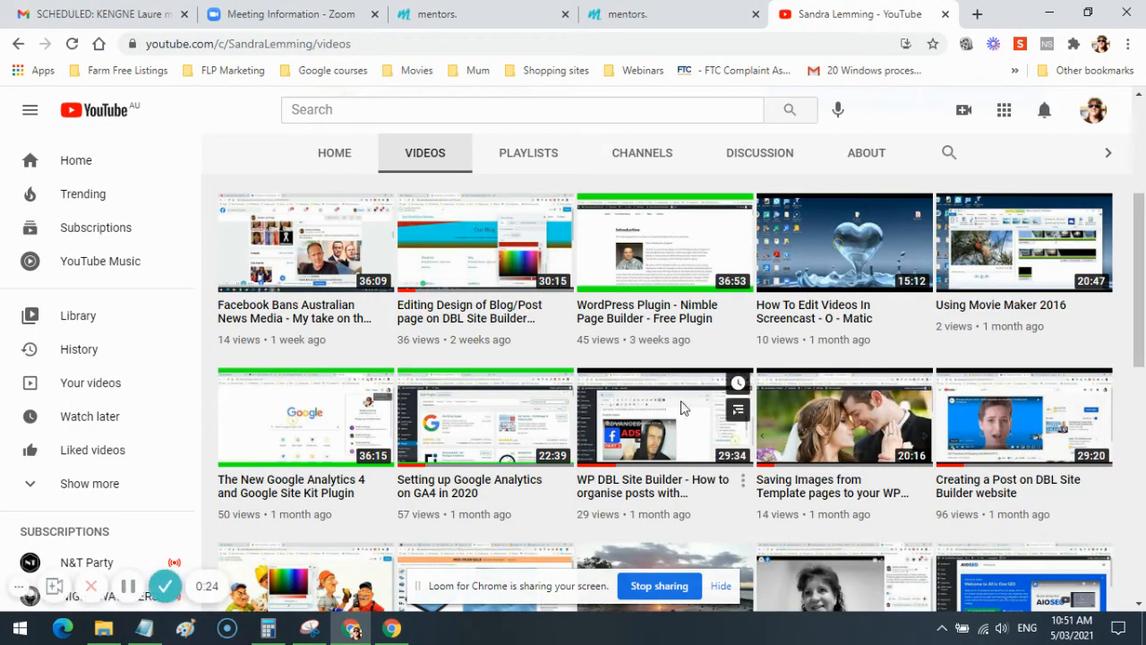
scroll(784, 417, "down", 6)
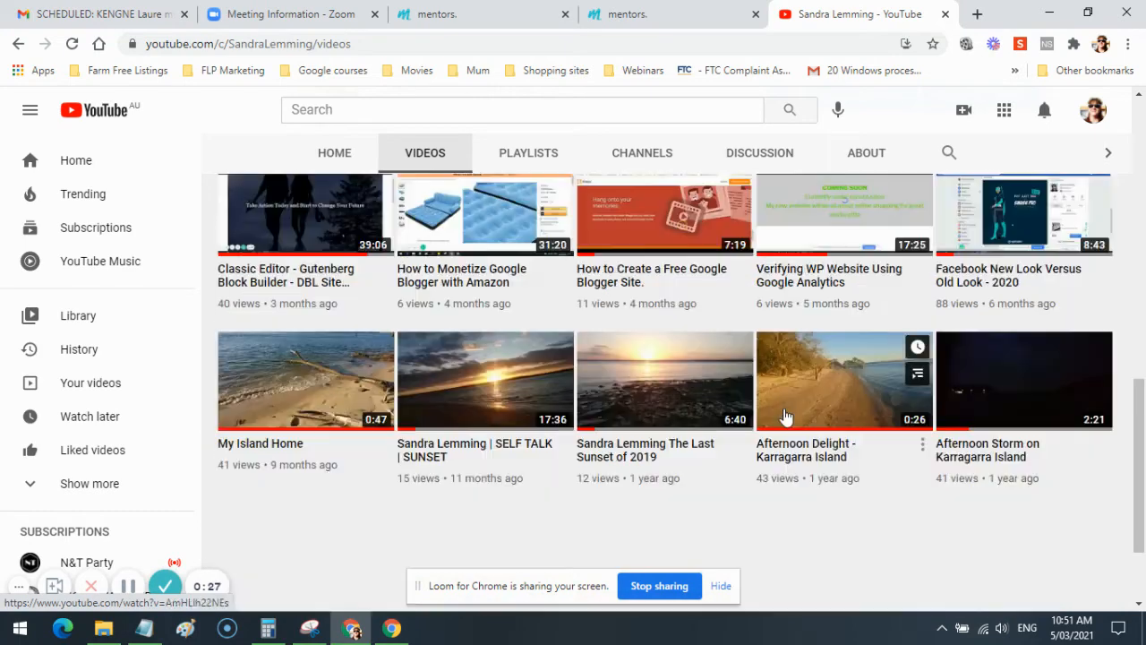
scroll(784, 417, "up", 3)
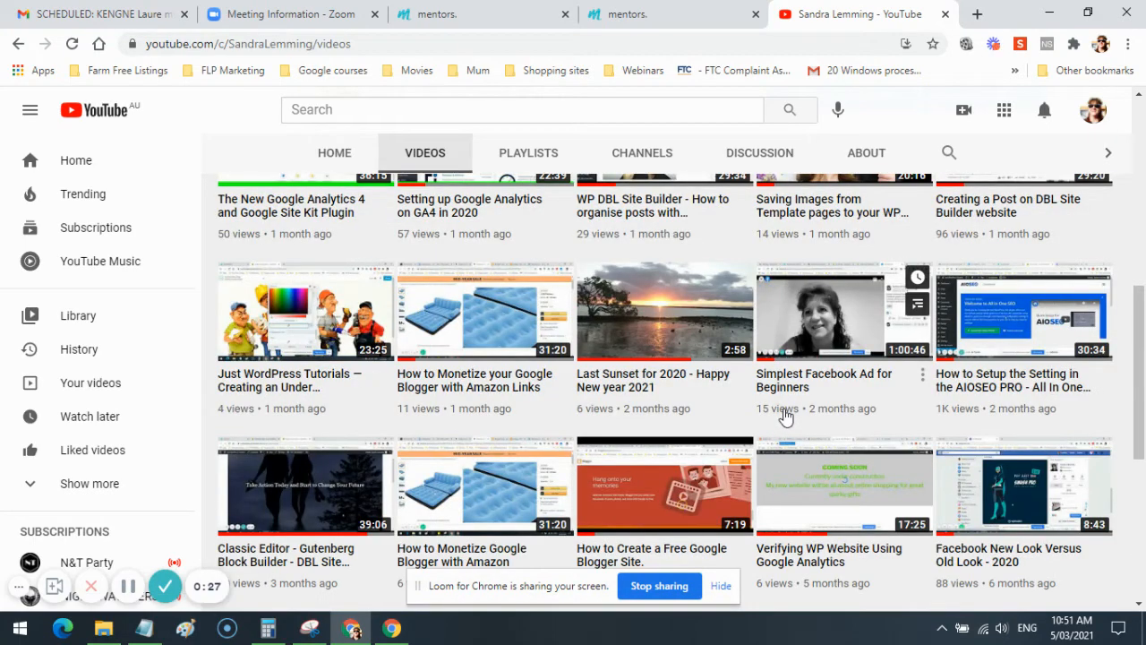
scroll(784, 416, "down", 15)
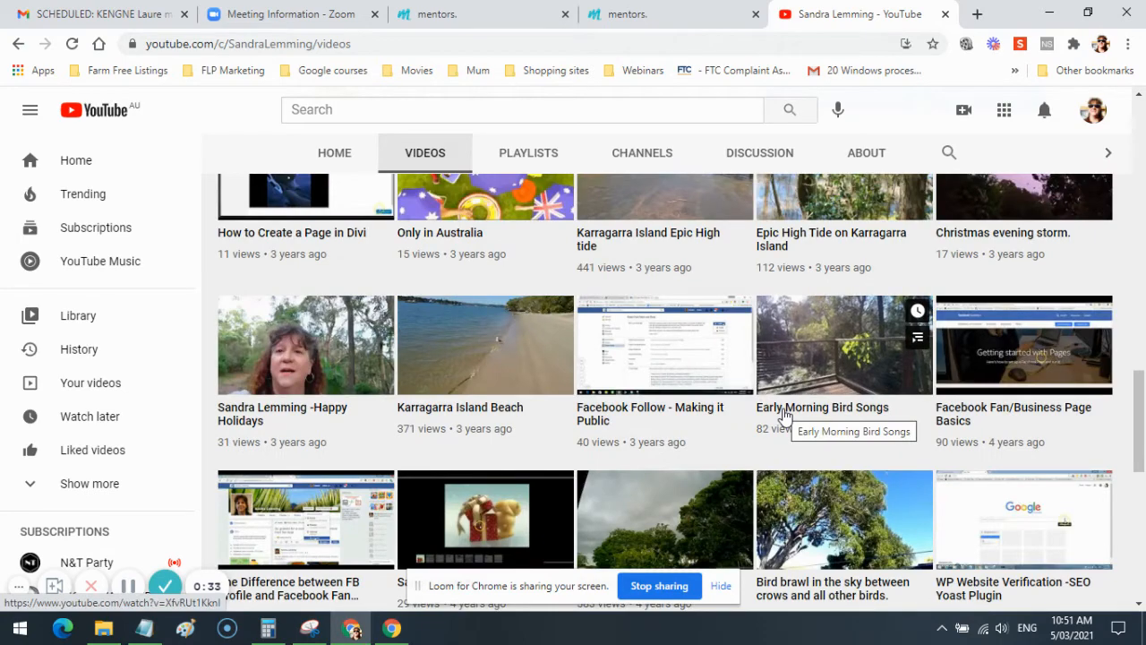
scroll(784, 416, "down", 7)
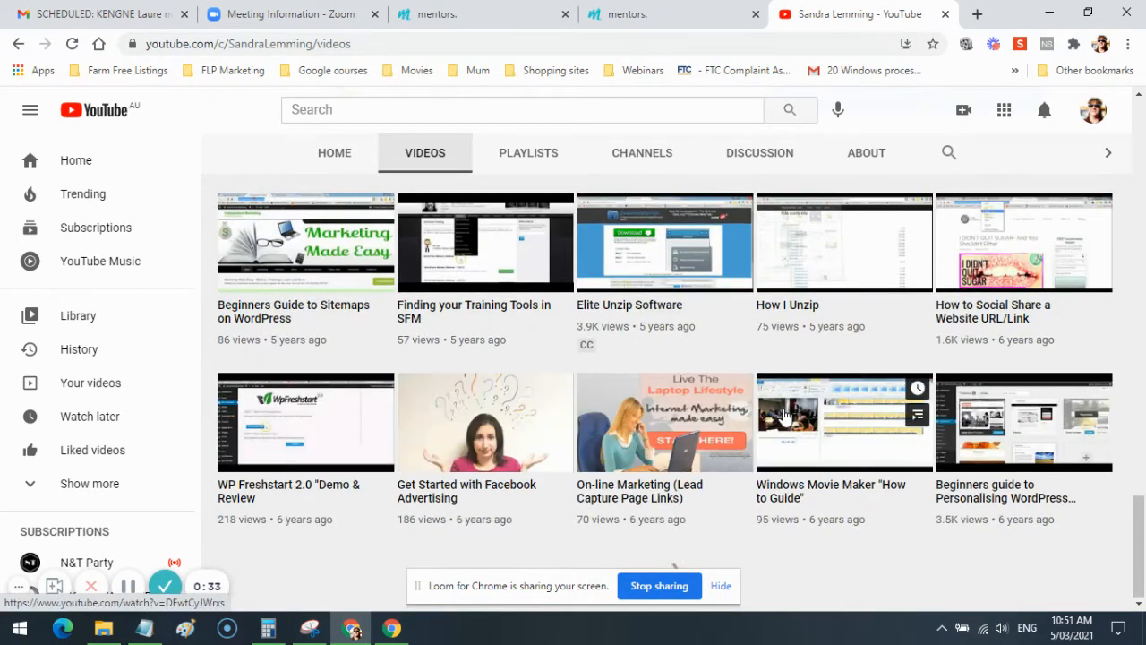
scroll(779, 412, "down", 3)
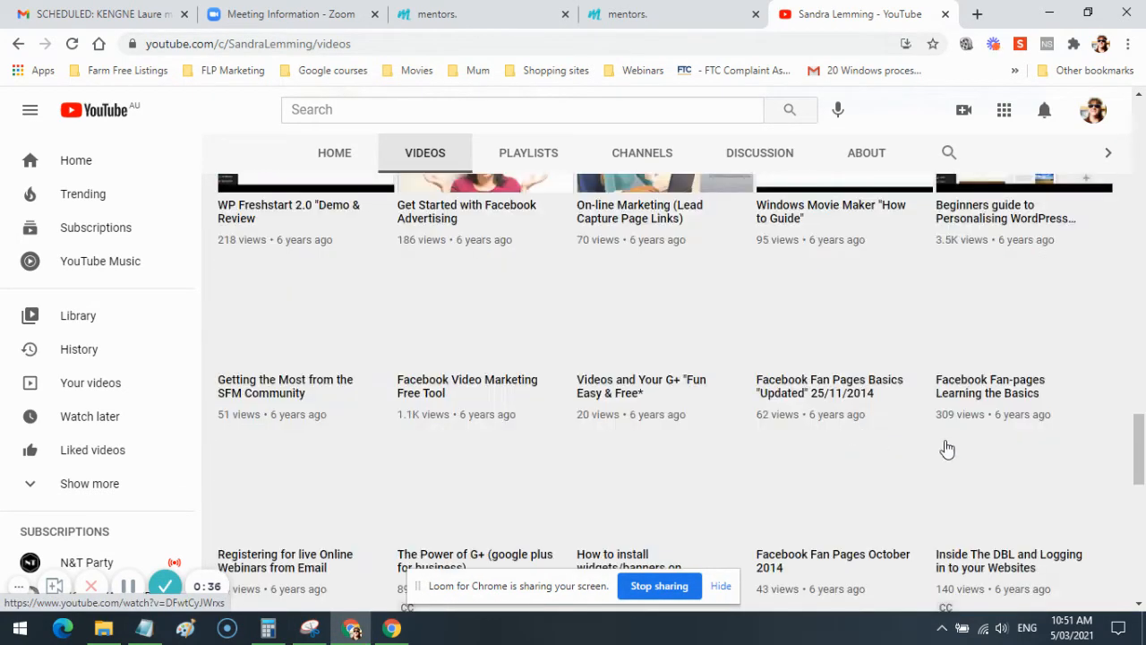
scroll(804, 405, "down", 5)
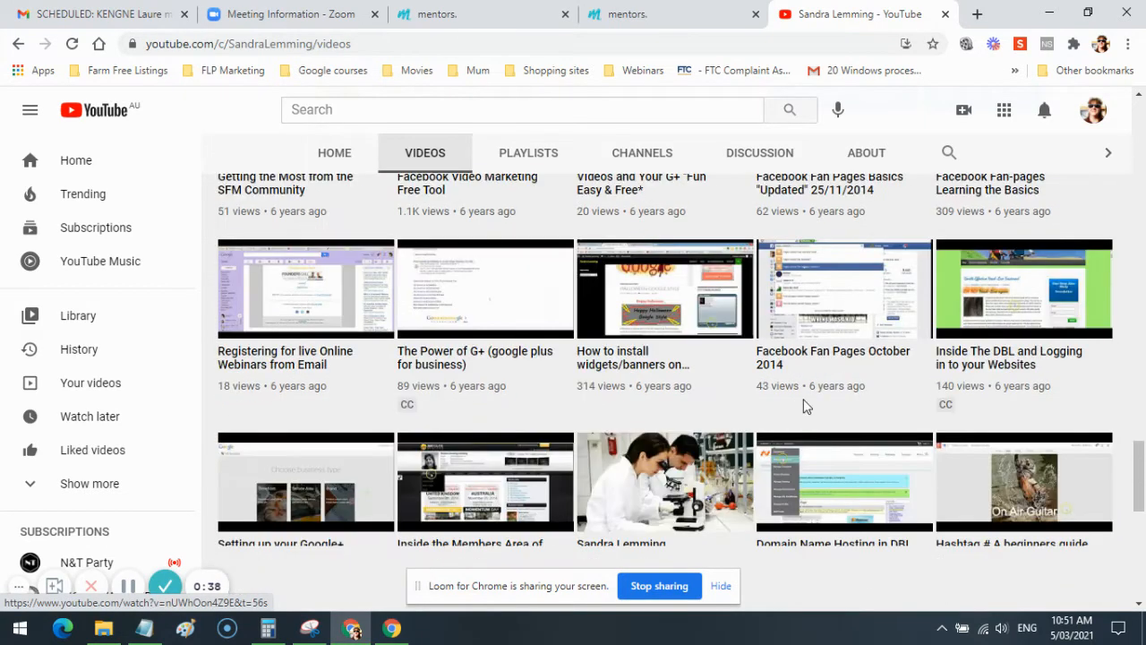
scroll(803, 404, "down", 5)
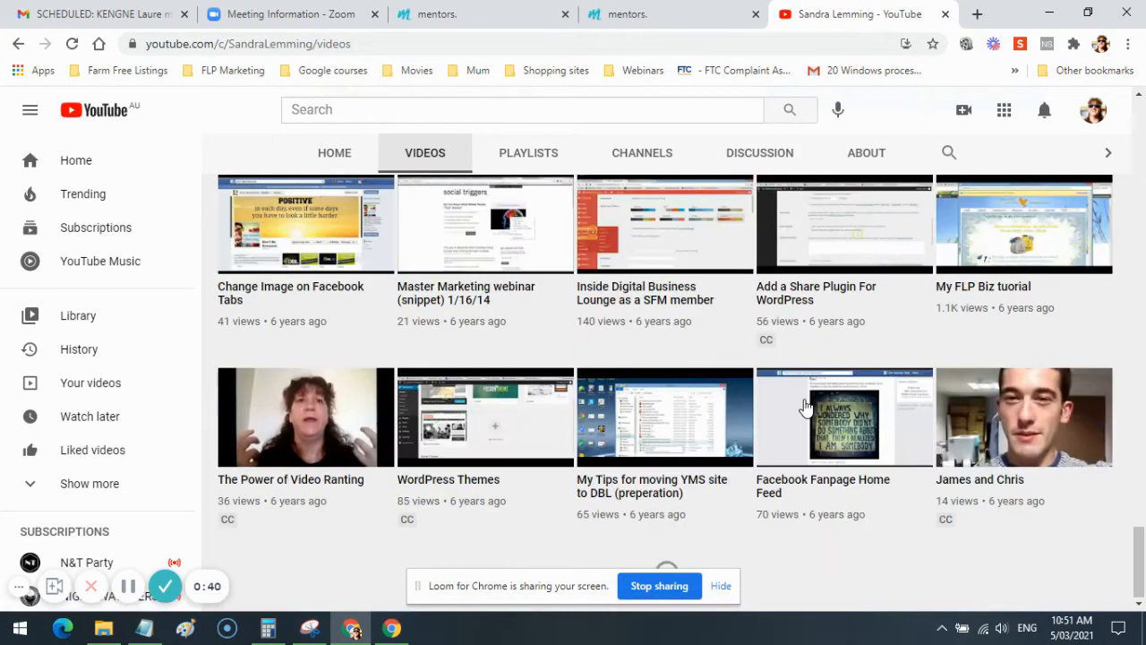
scroll(803, 405, "down", 4)
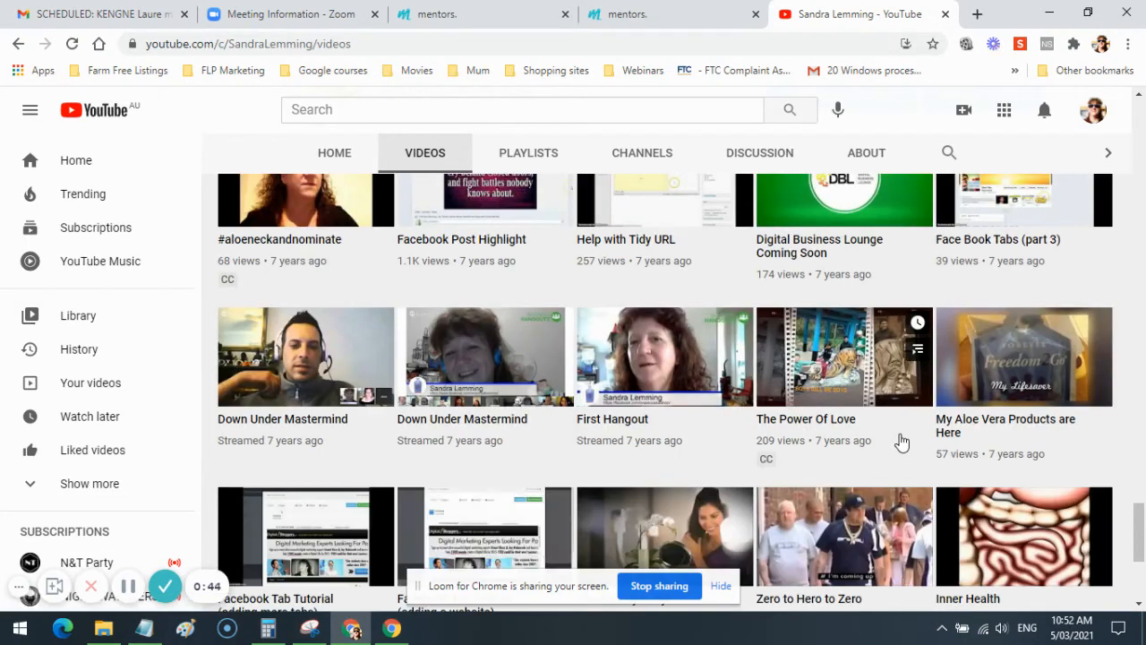
scroll(902, 442, "down", 4)
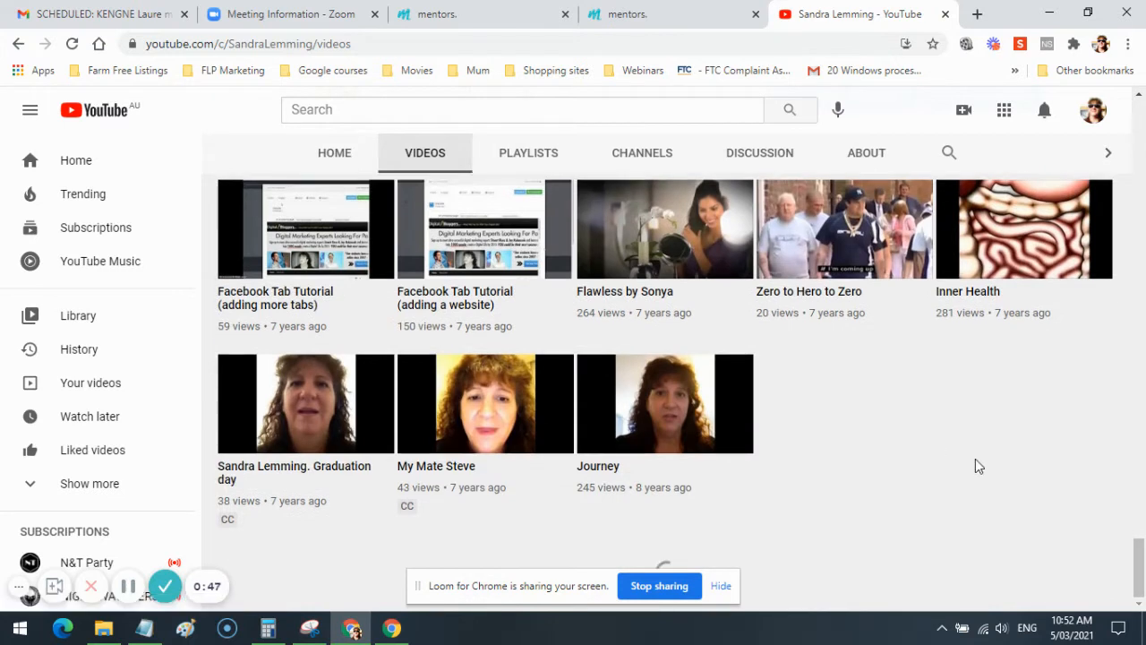
left_click(671, 414)
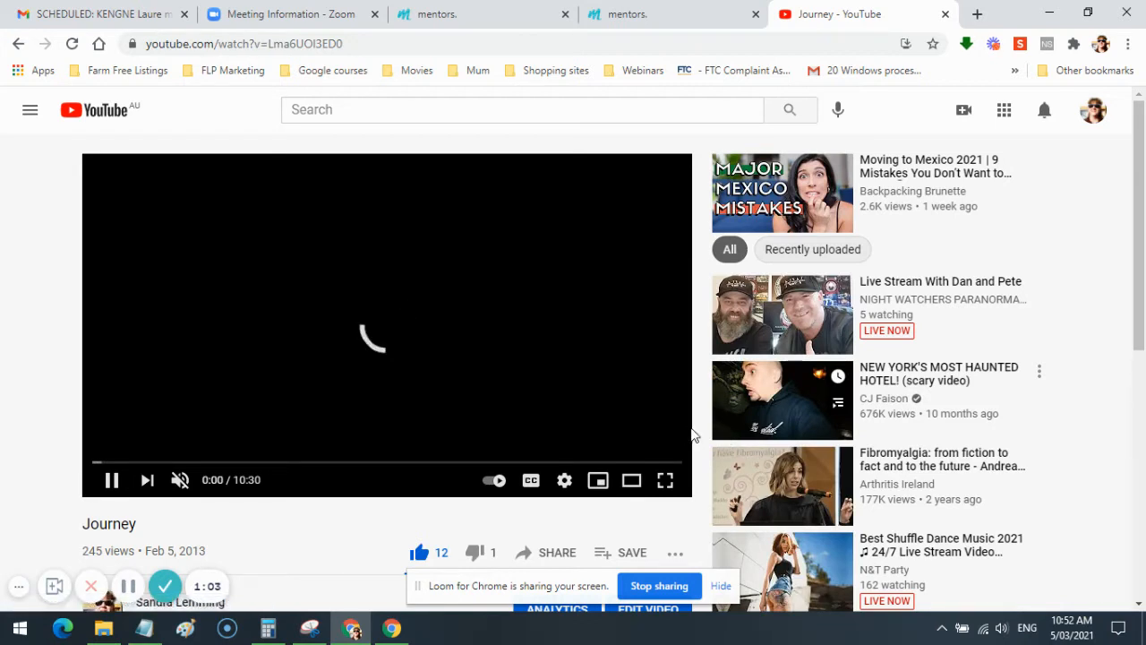
Pause the Journey video and copy its share link.
scroll(695, 436, "down", 2)
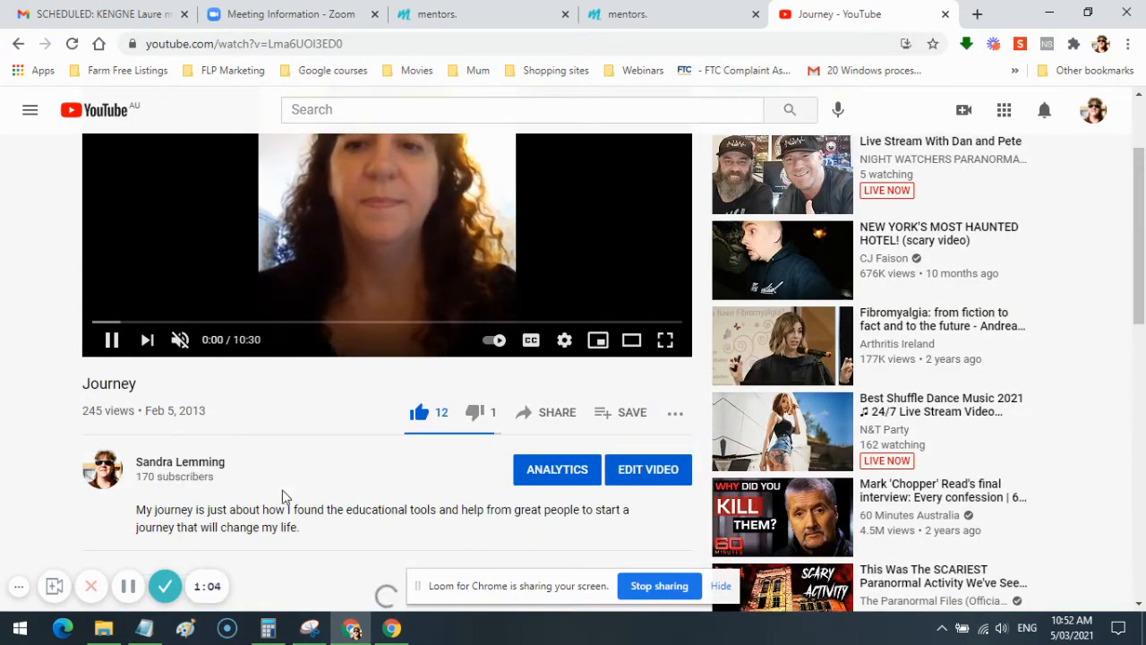
left_click(112, 343)
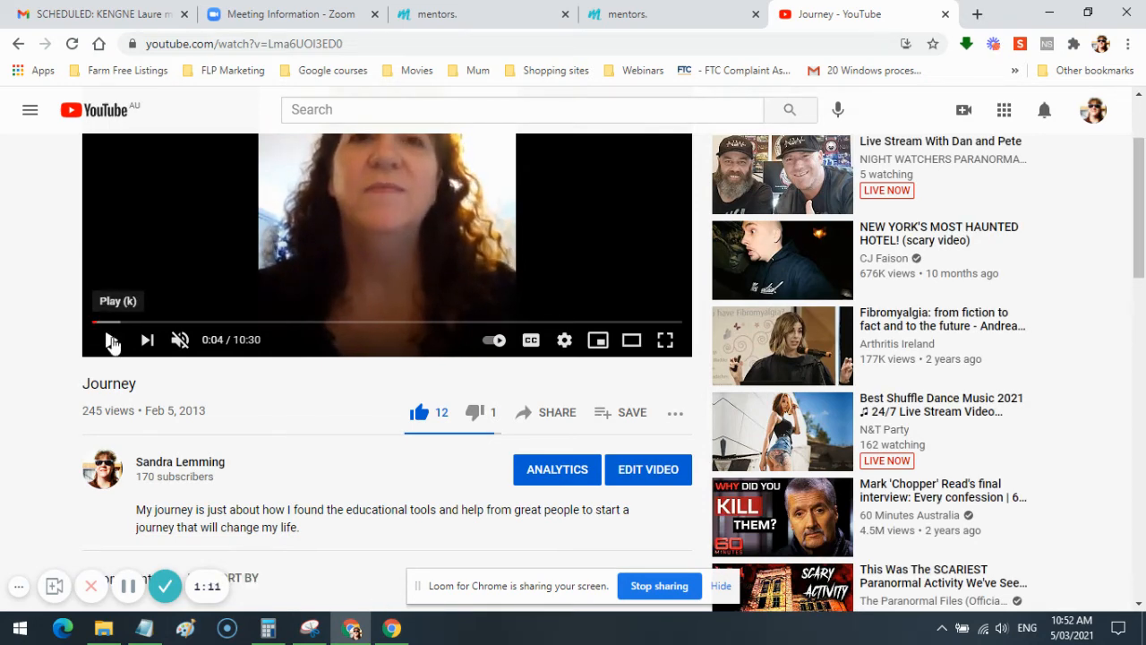
scroll(269, 391, "down", 3)
scroll(285, 394, "up", 2)
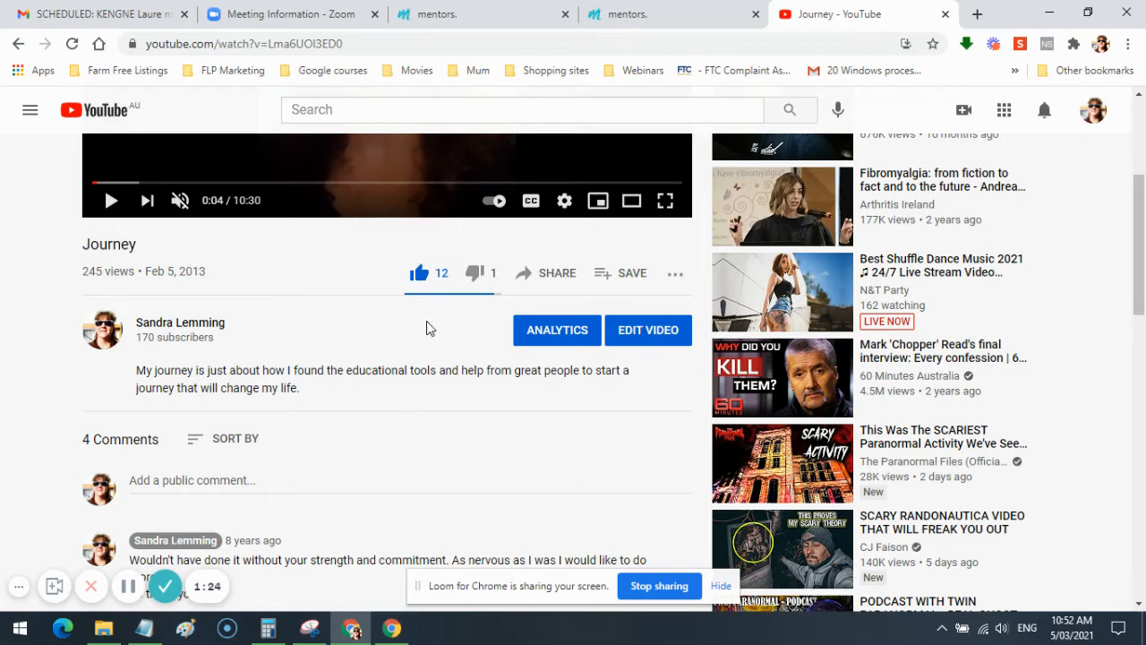
scroll(422, 376, "up", 2)
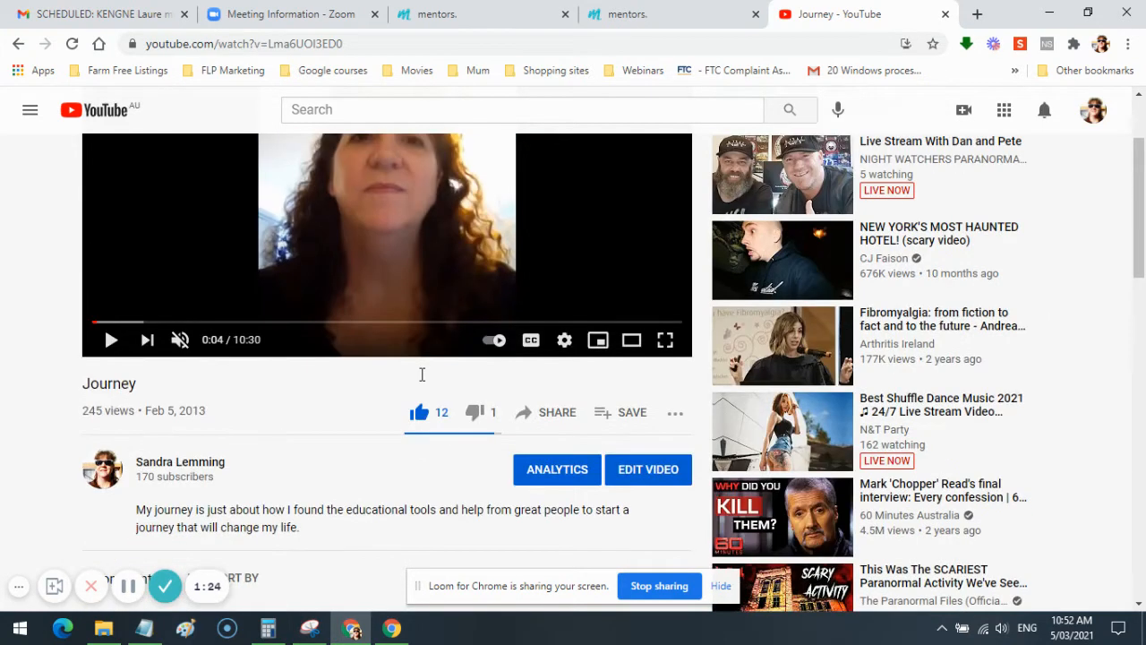
left_click(563, 415)
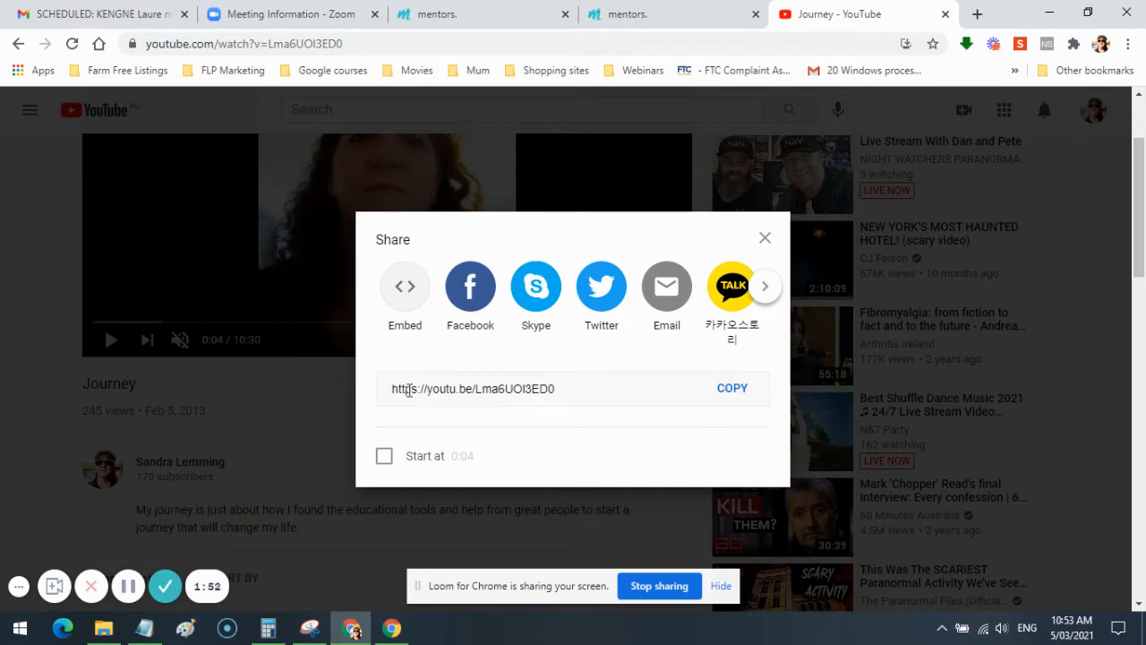
left_click(732, 390)
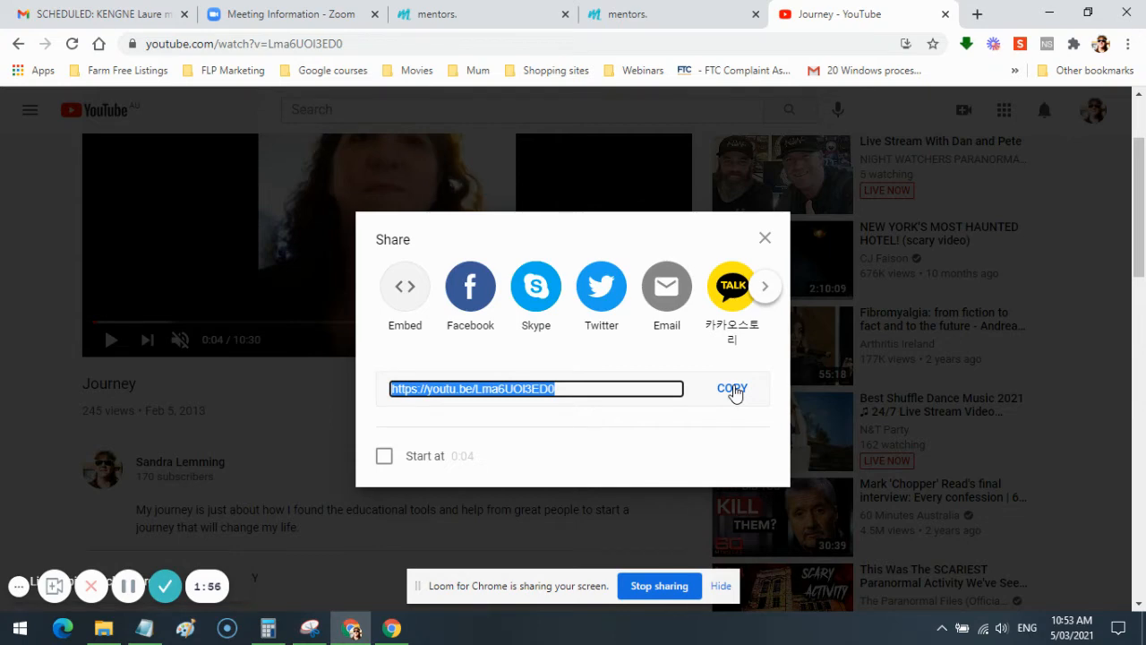
Return to the Live Your Best Life group and draft a post reading "This is how to share a YouTube video to this group.".
left_click(455, 16)
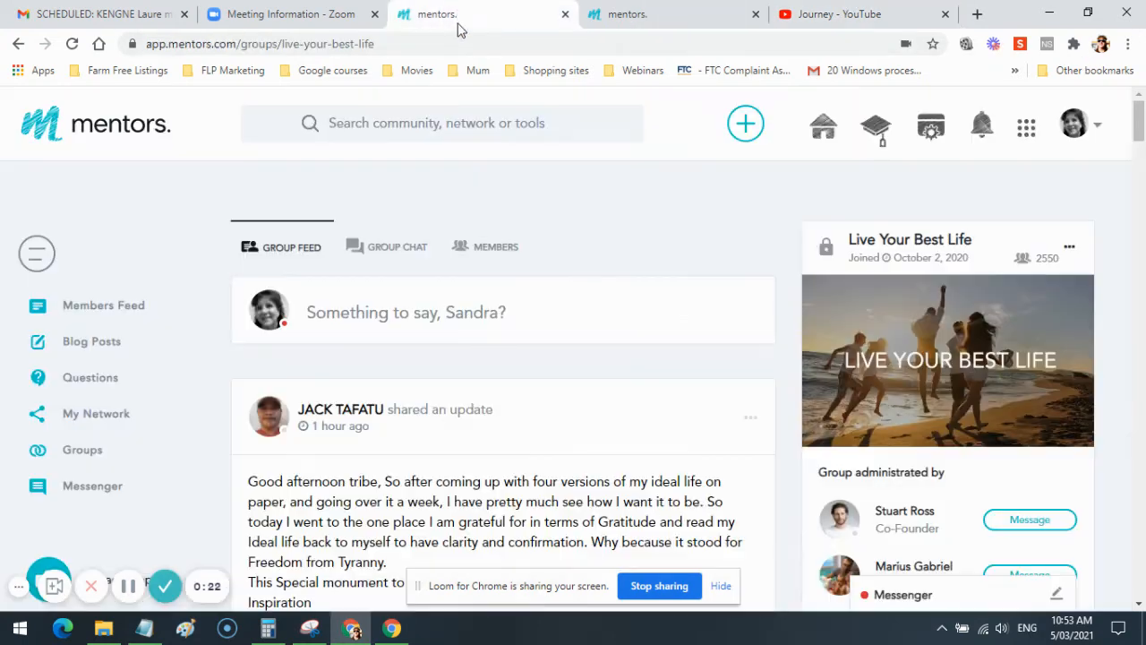
left_click(384, 317)
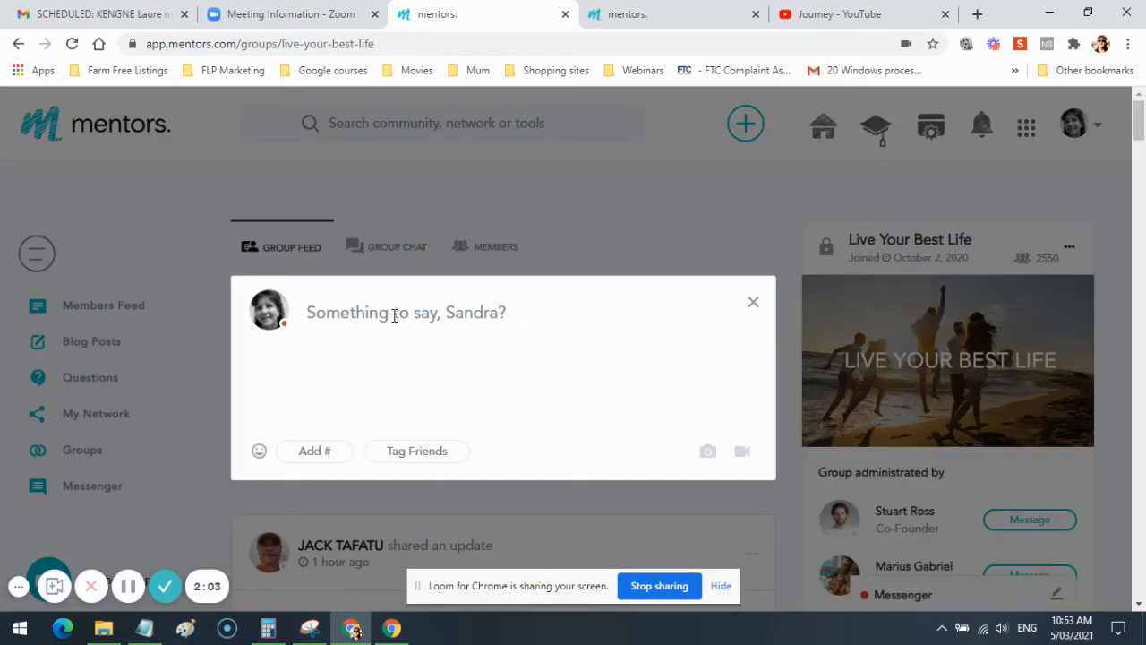
type("This i")
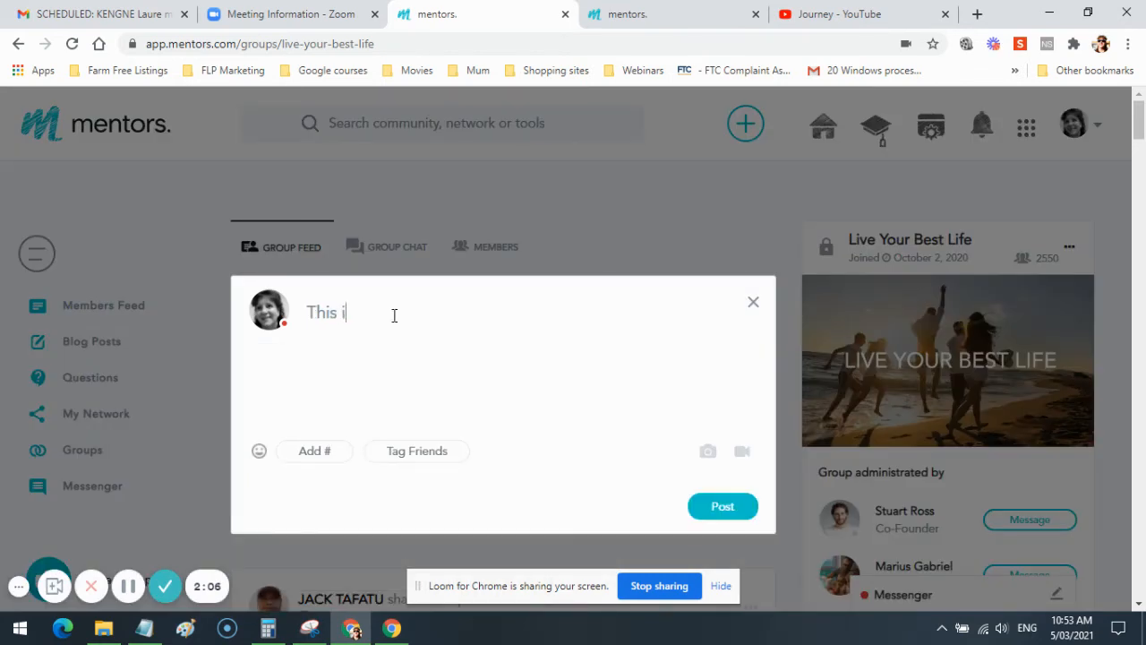
type("s how to share a")
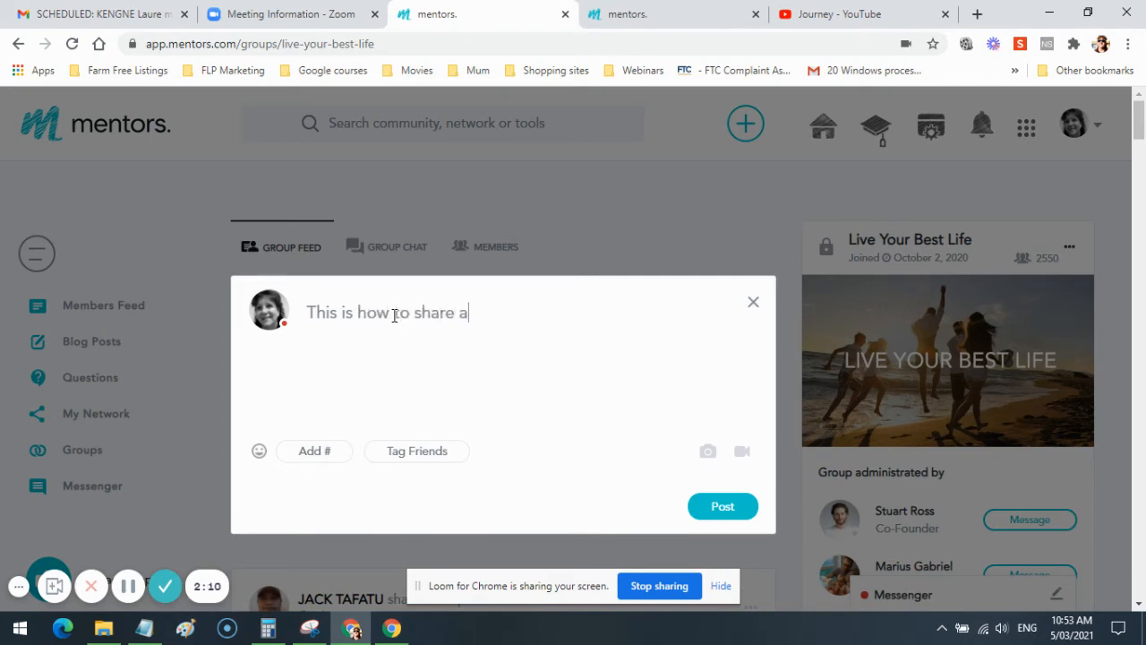
type(" YouTube vid")
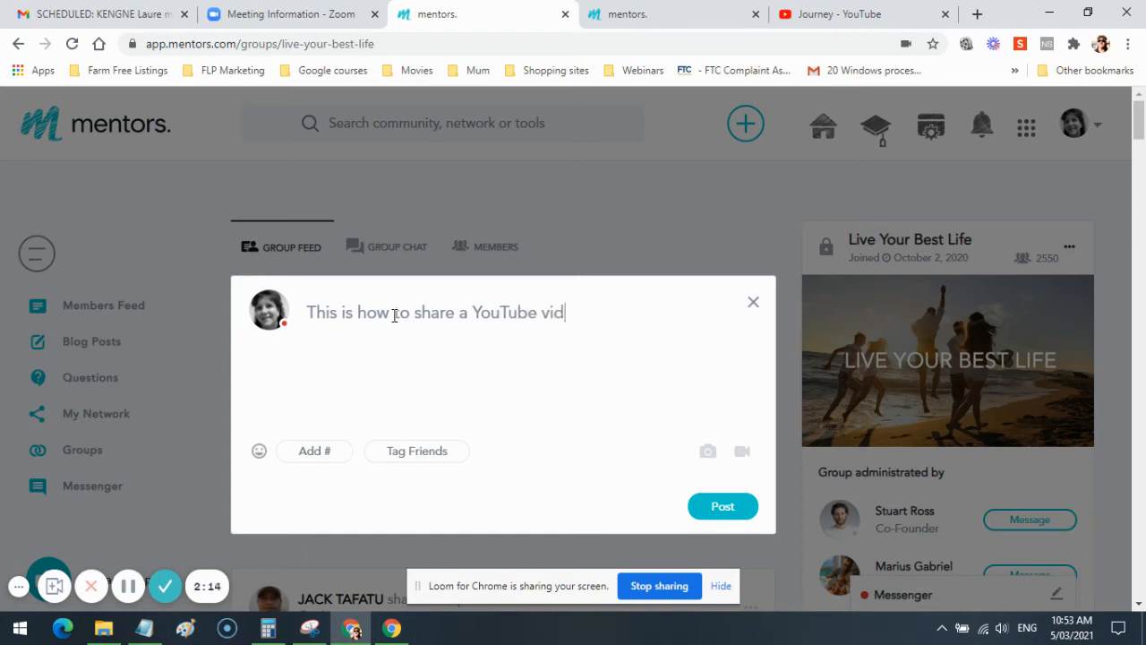
type("eo to this group.")
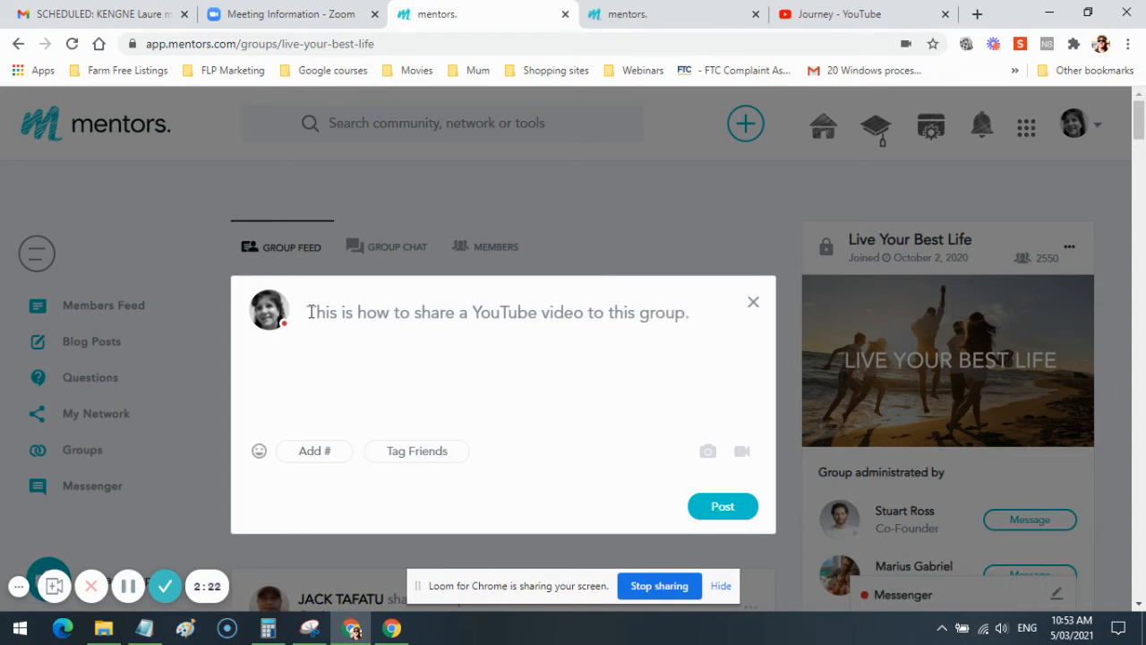
Insert "Demo post for member help only" before the sentence in the draft post.
left_click(310, 311)
type("Demo ")
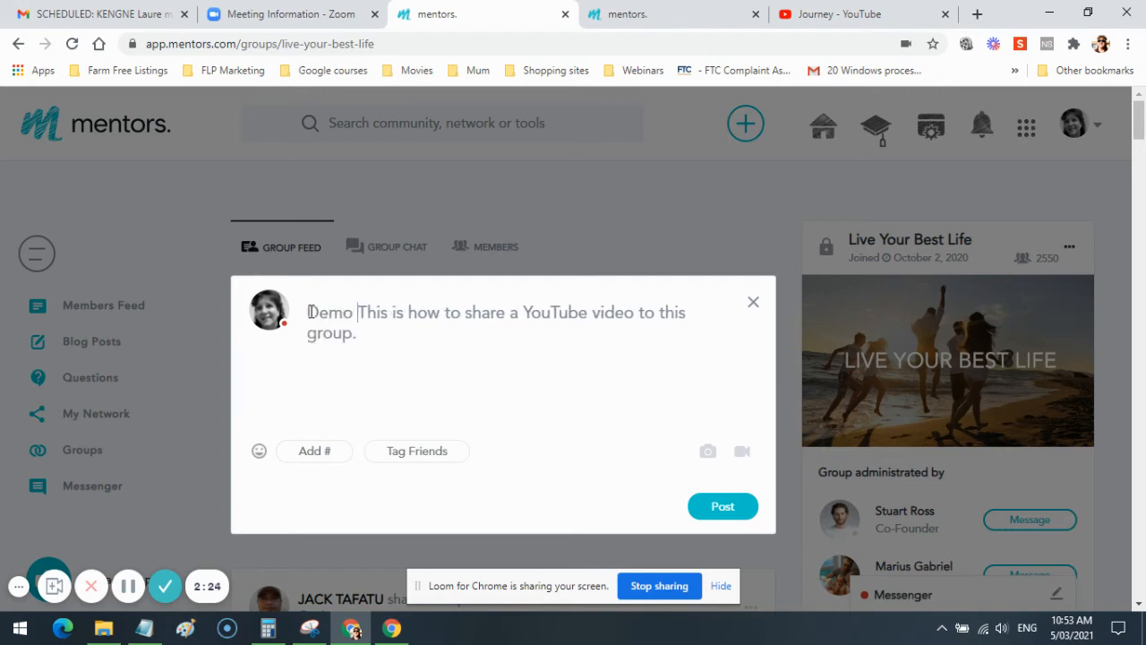
type("f")
key("BackSpace")
type("post for mem")
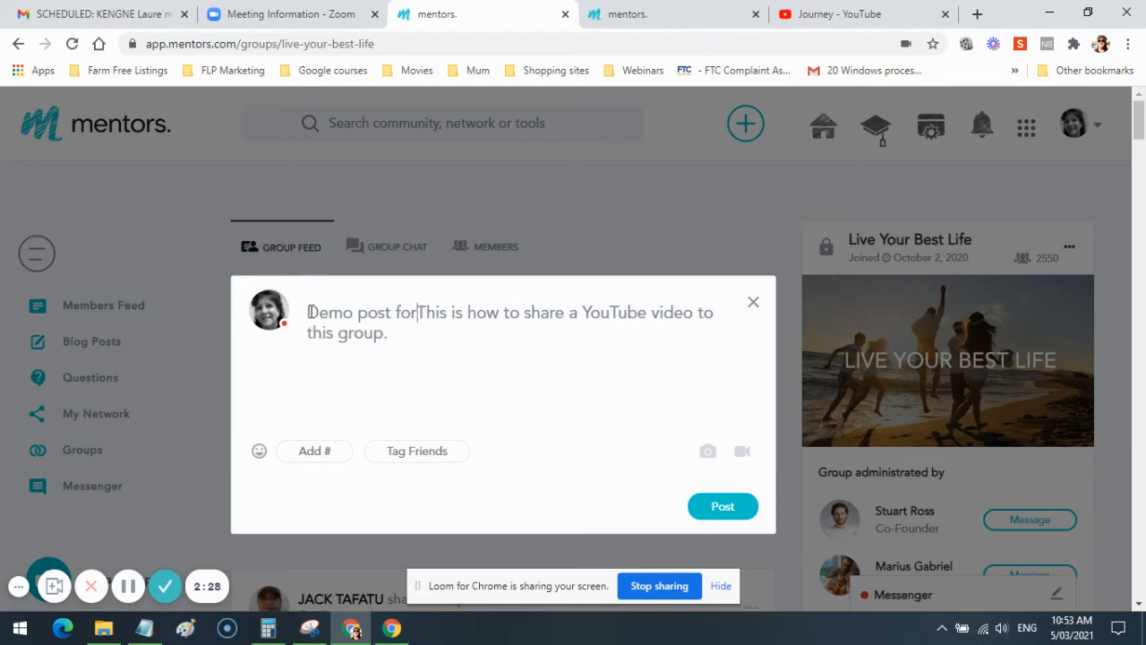
type("ber ")
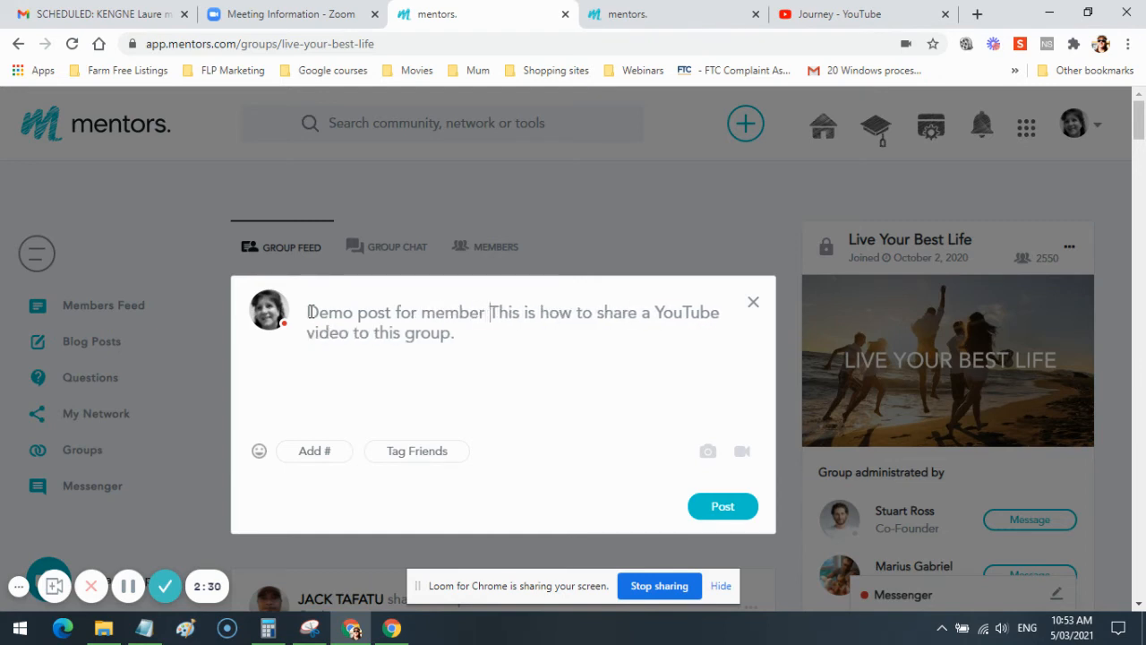
type("help o")
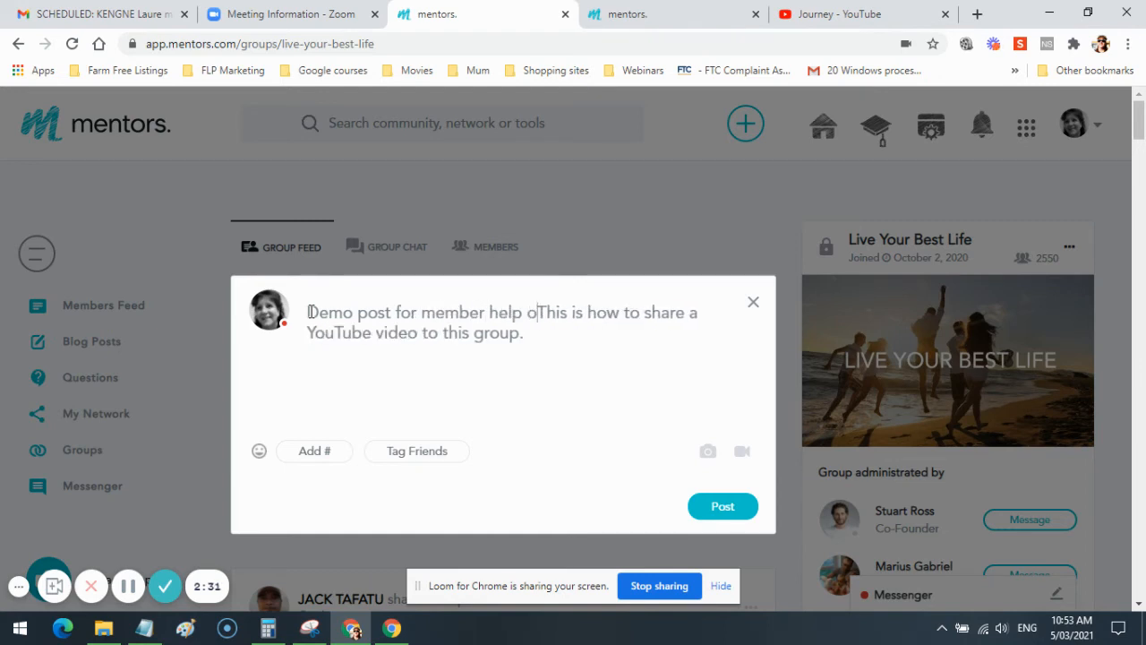
type("nly")
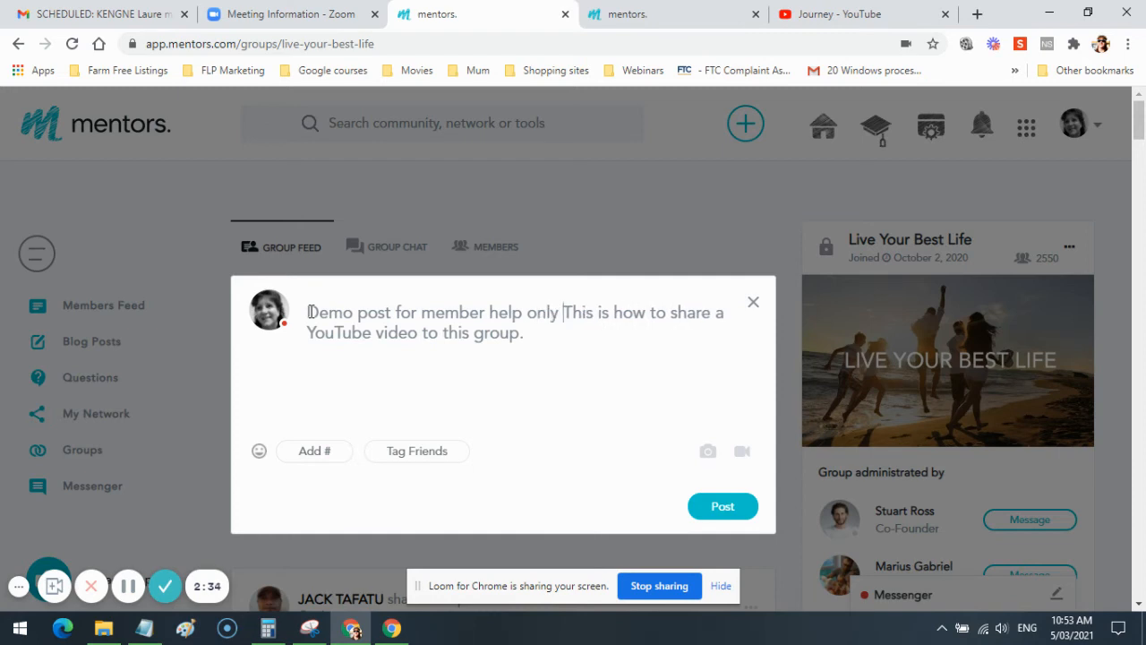
key("BackSpace")
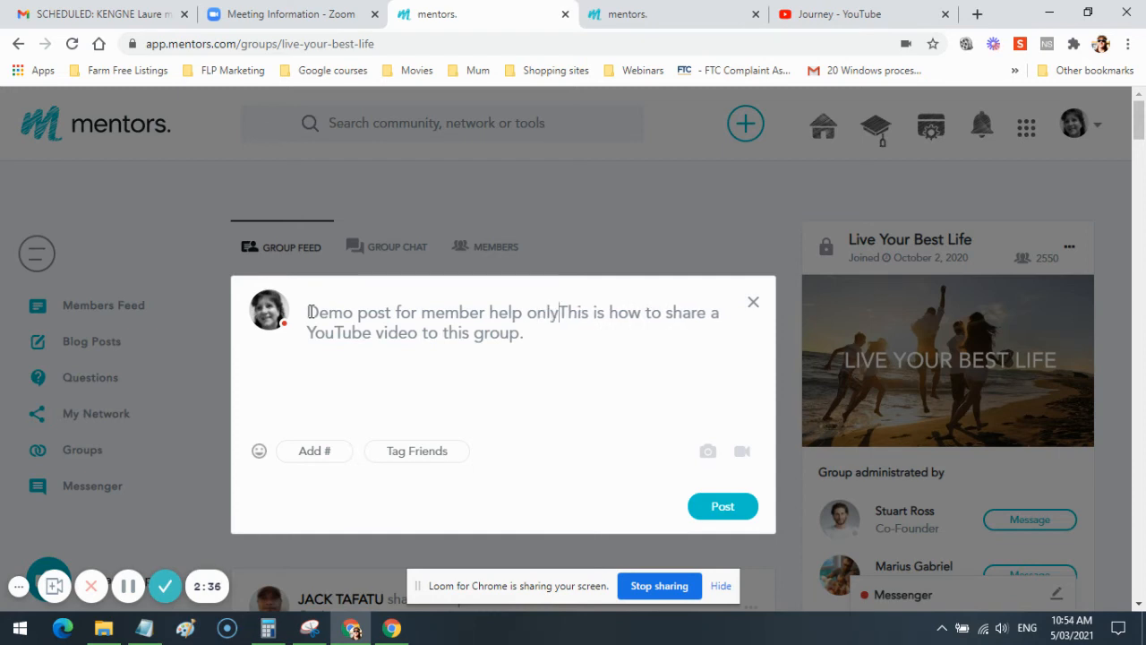
Enclose the demo heading in >>> and <<<, and put the sentence after it on its own line.
type("<<<")
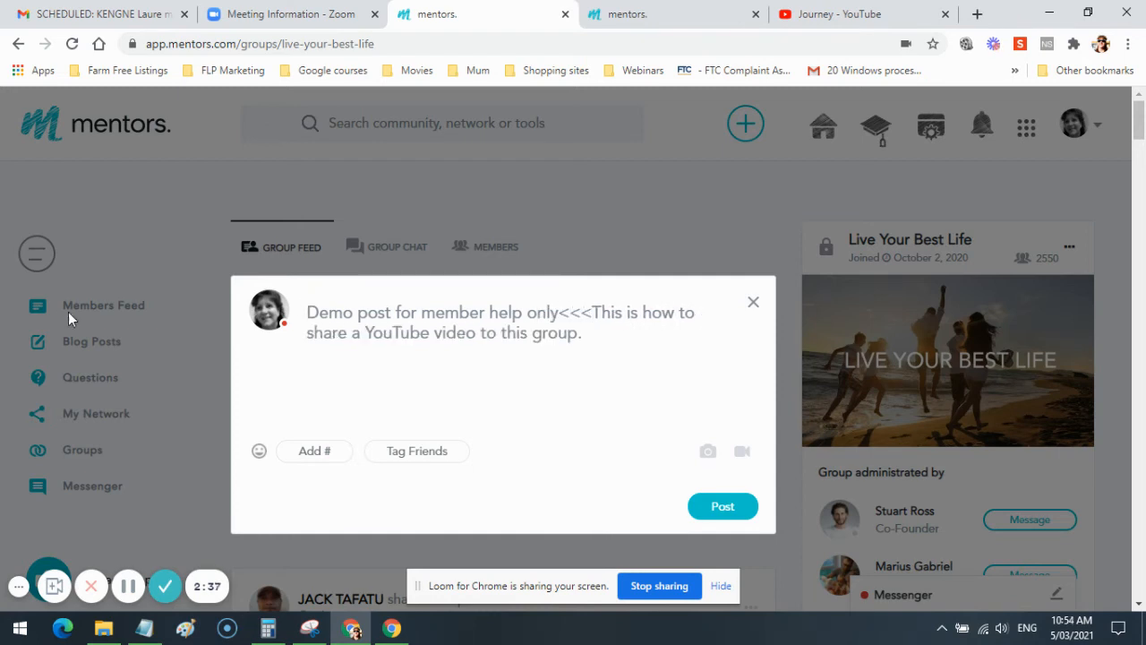
left_click(310, 312)
type(">>>")
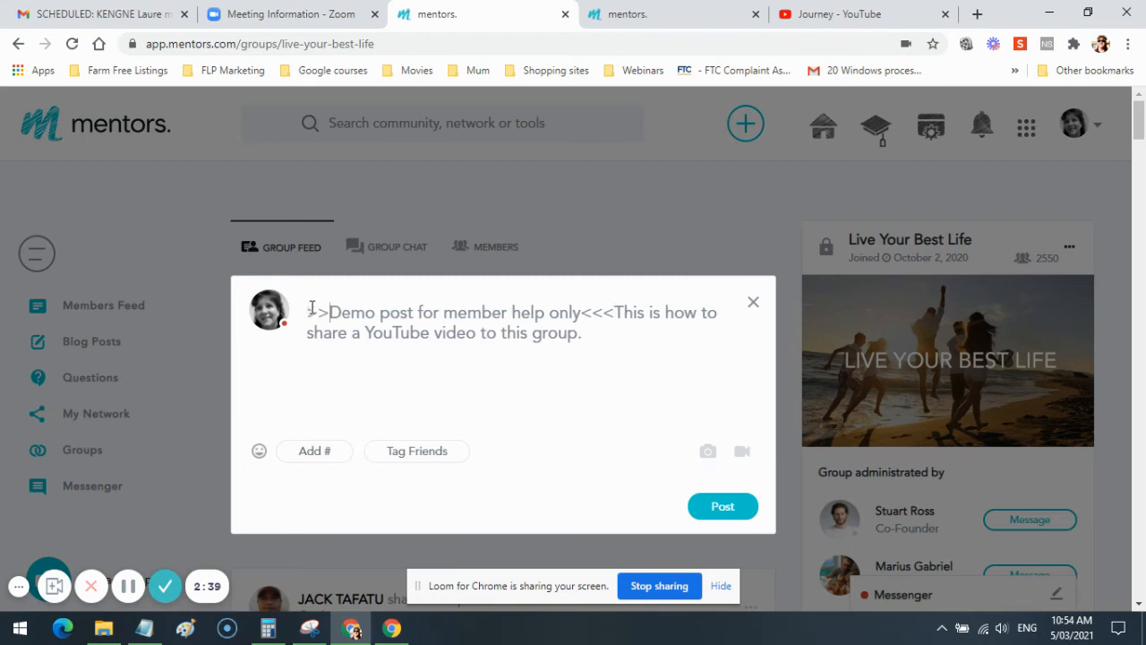
left_click(630, 313)
key("Return")
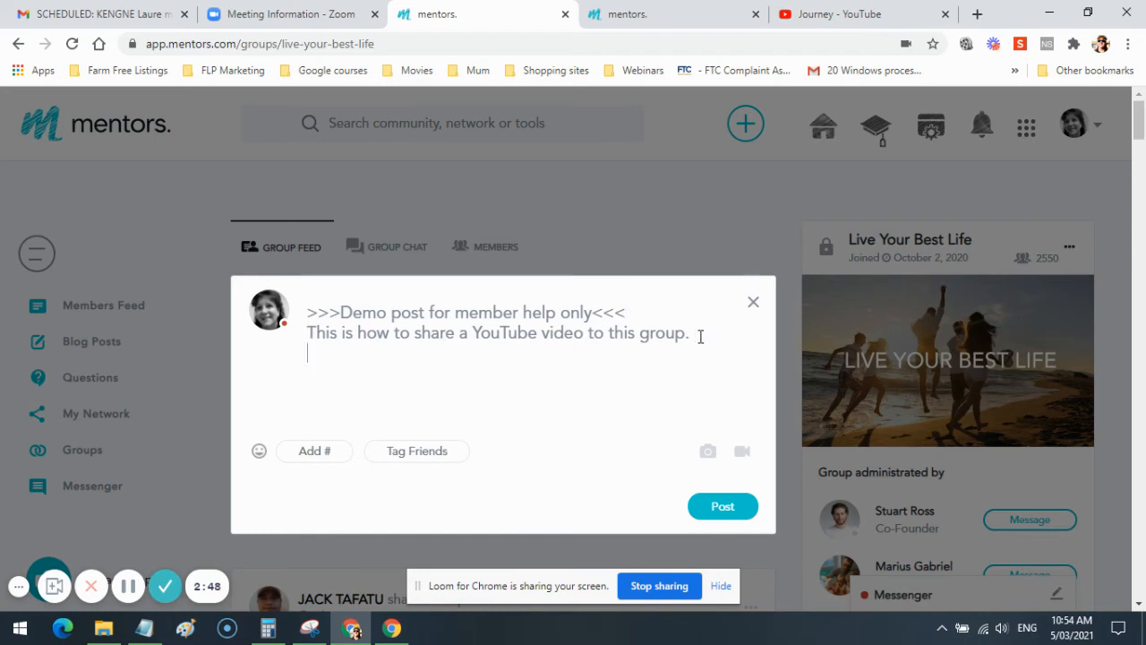
Paste the copied Journey video link below the sentence and check the post's video preview.
right_click(314, 354)
left_click(358, 194)
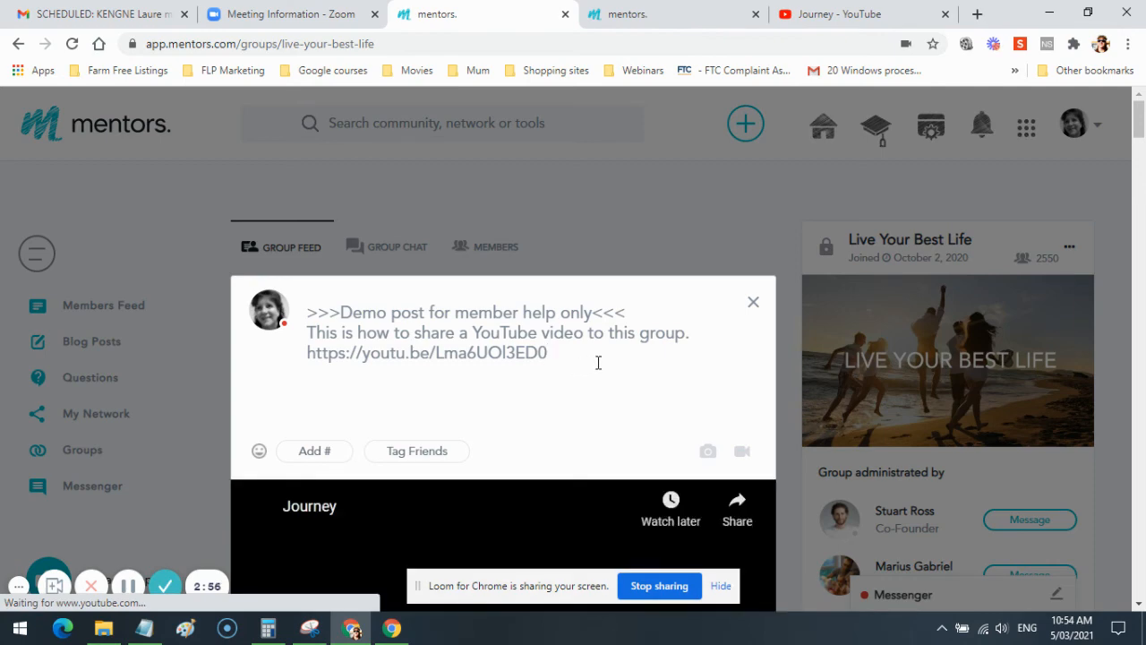
scroll(599, 362, "down", 1)
scroll(600, 362, "down", 3)
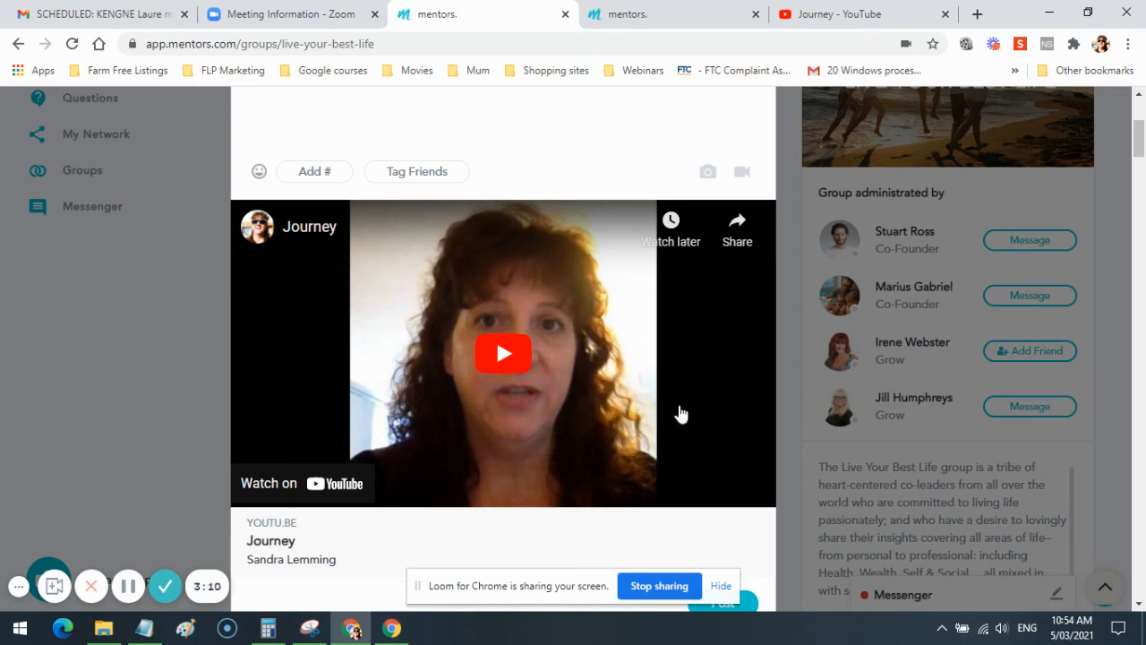
scroll(681, 414, "up", 3)
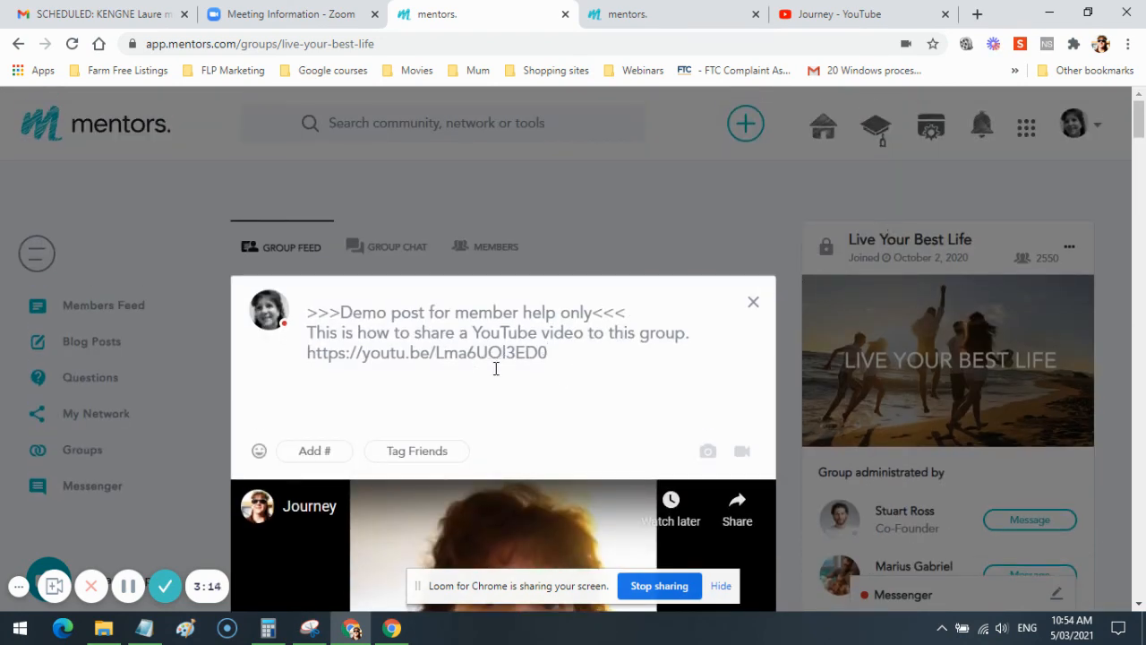
scroll(551, 366, "down", 3)
scroll(552, 366, "down", 3)
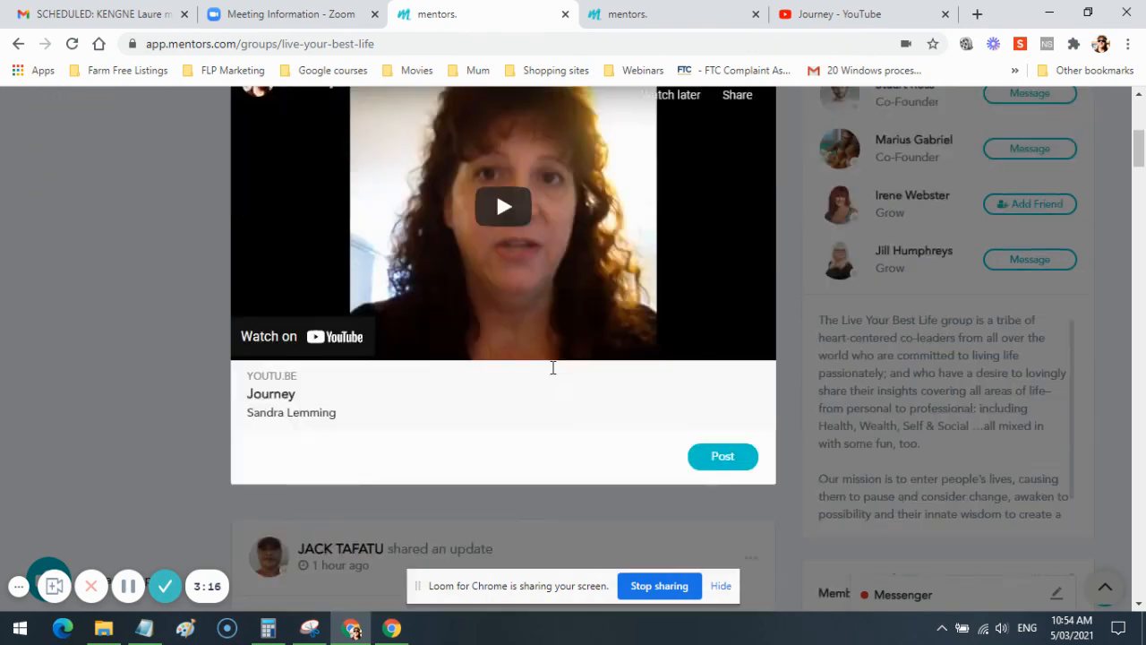